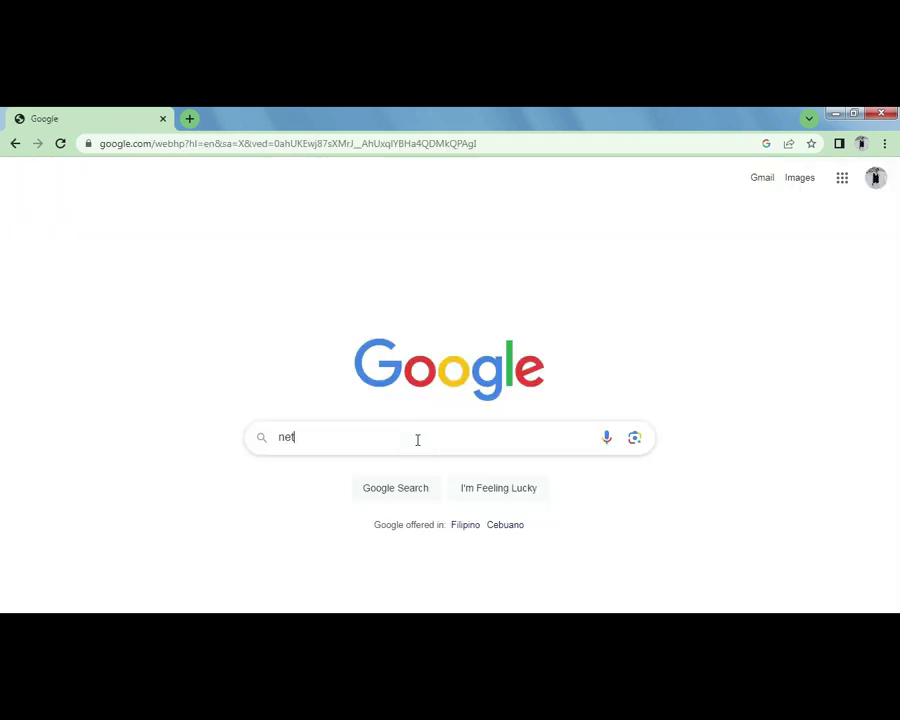
Search Google for 'netcut' and open the arcai.com Download NetCut result
text(ut)
key(Return)
click(408, 434)
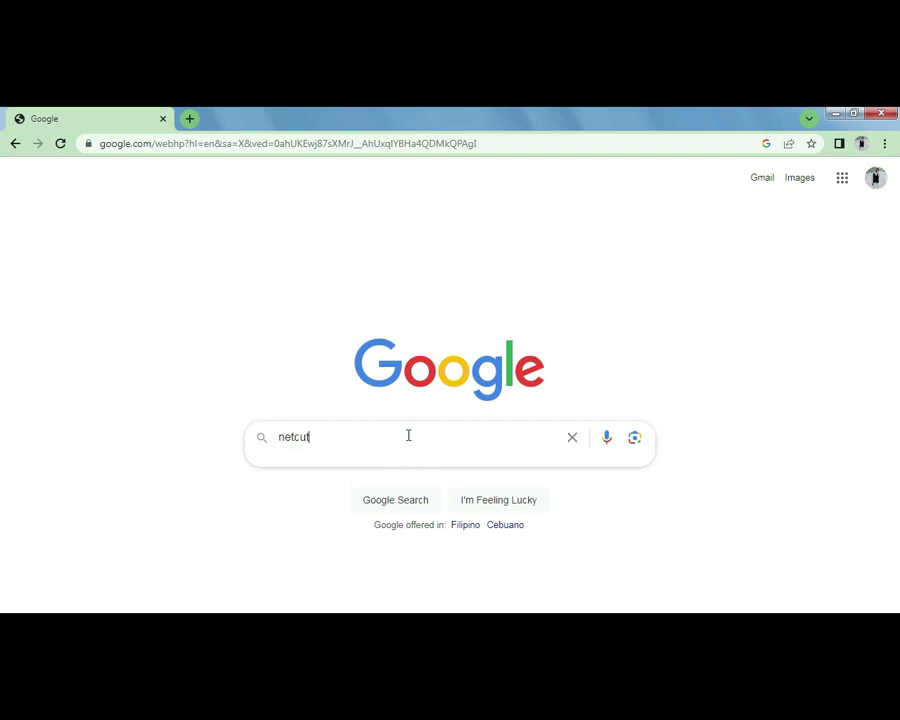
click(406, 434)
click(131, 390)
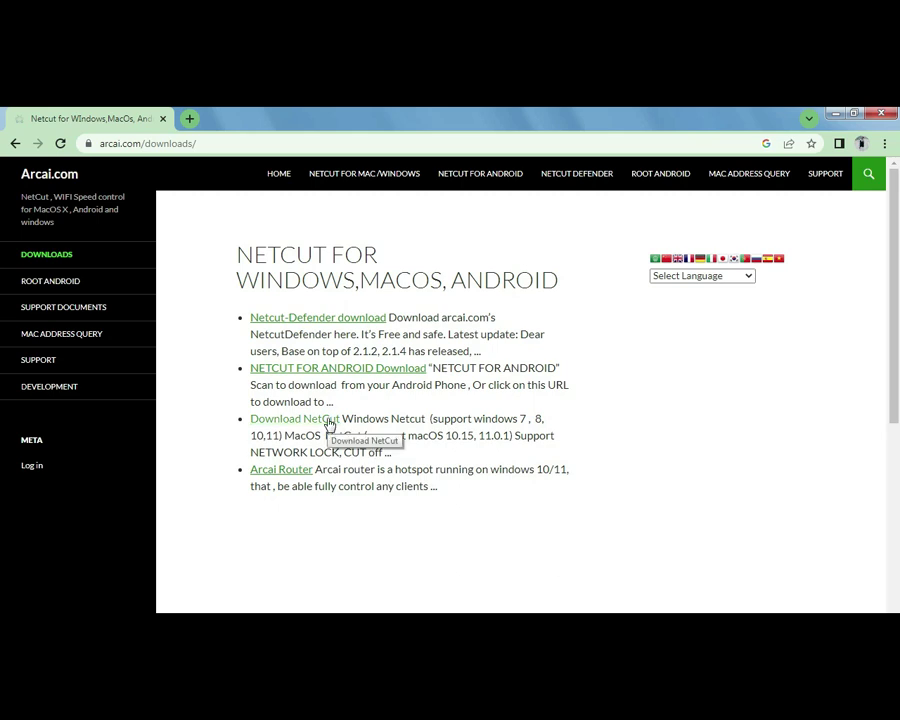
Open the Download NetCut page, save its URL in Notepad, and download the Windows version
click(330, 422)
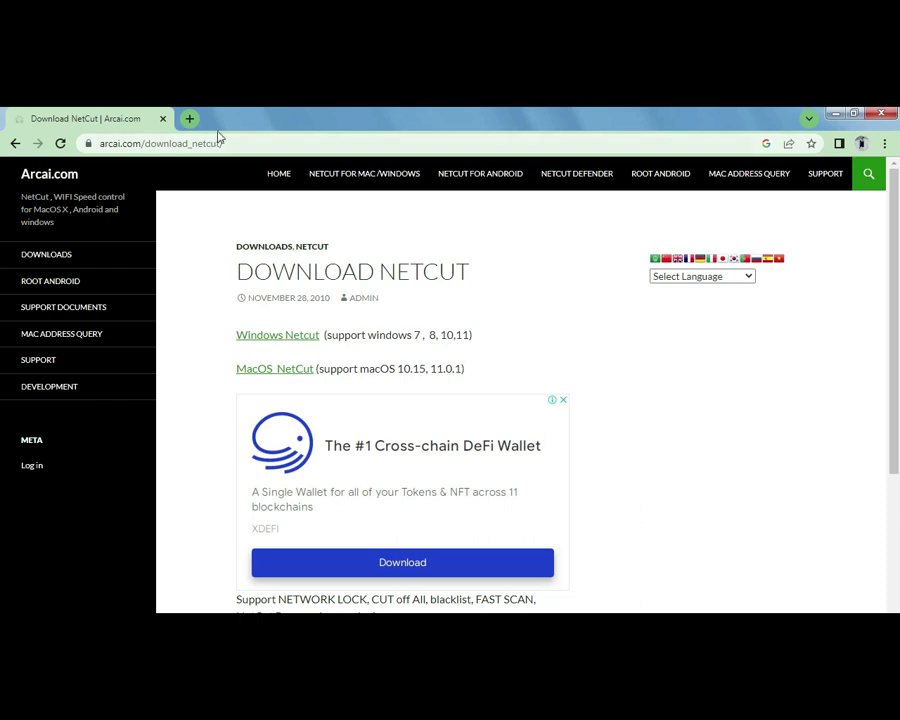
click(249, 142)
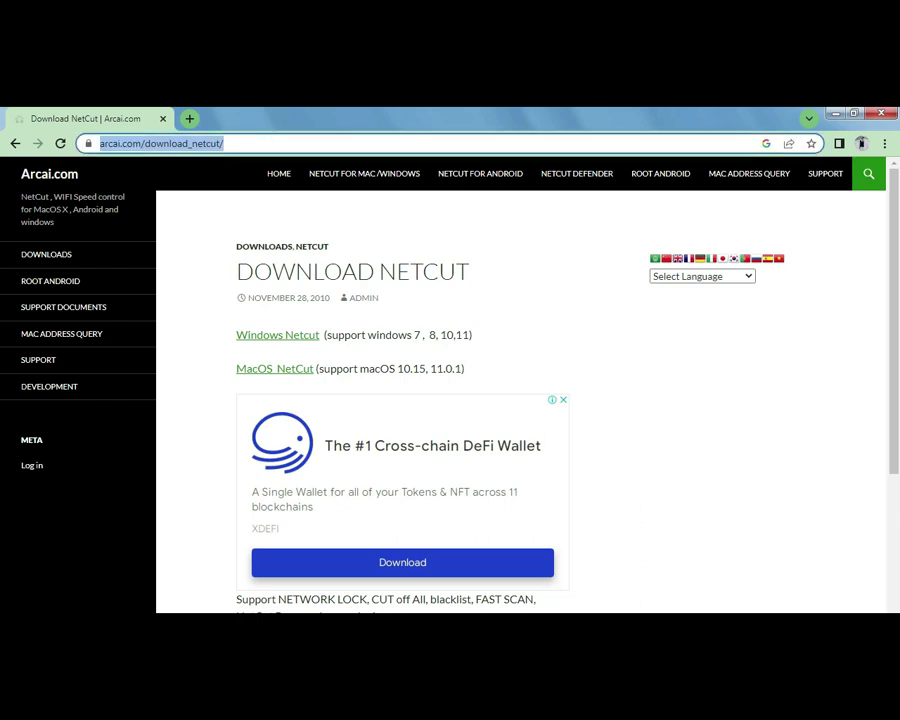
key(ctrl+c)
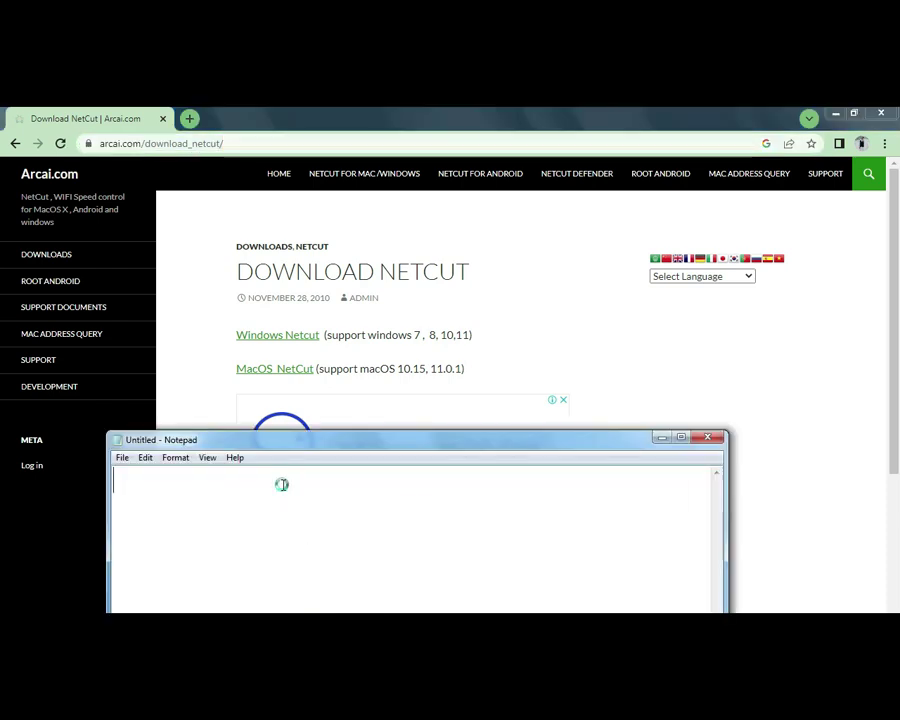
key(ctrl+v)
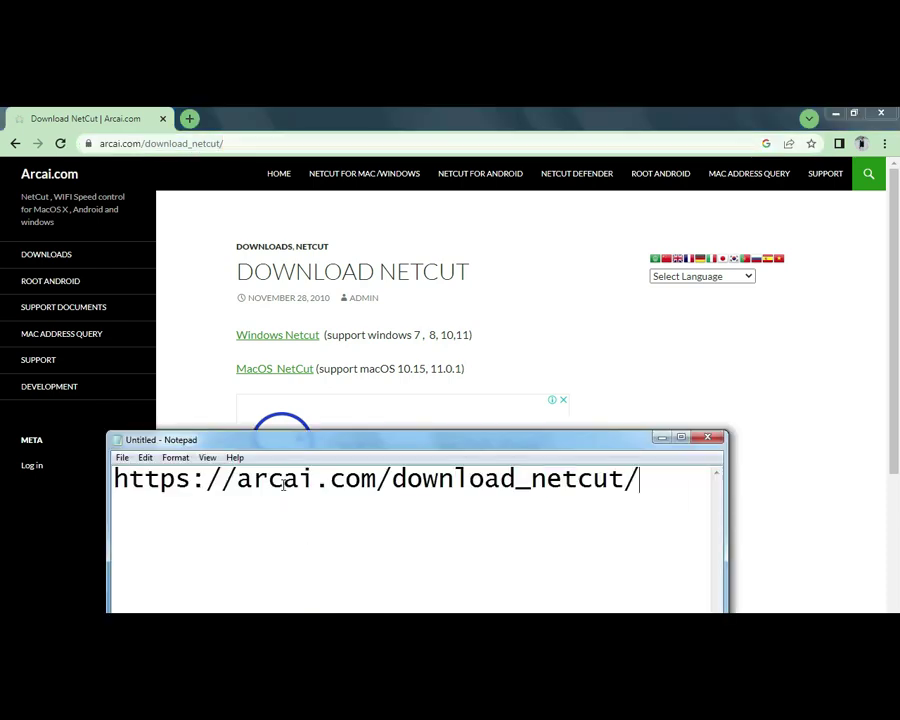
click(660, 440)
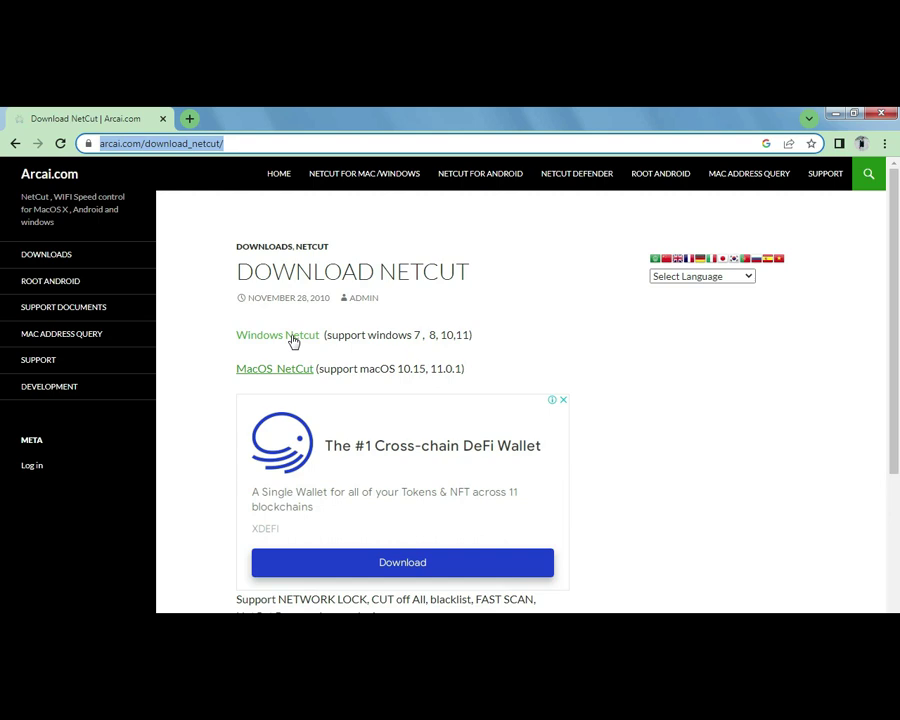
click(292, 338)
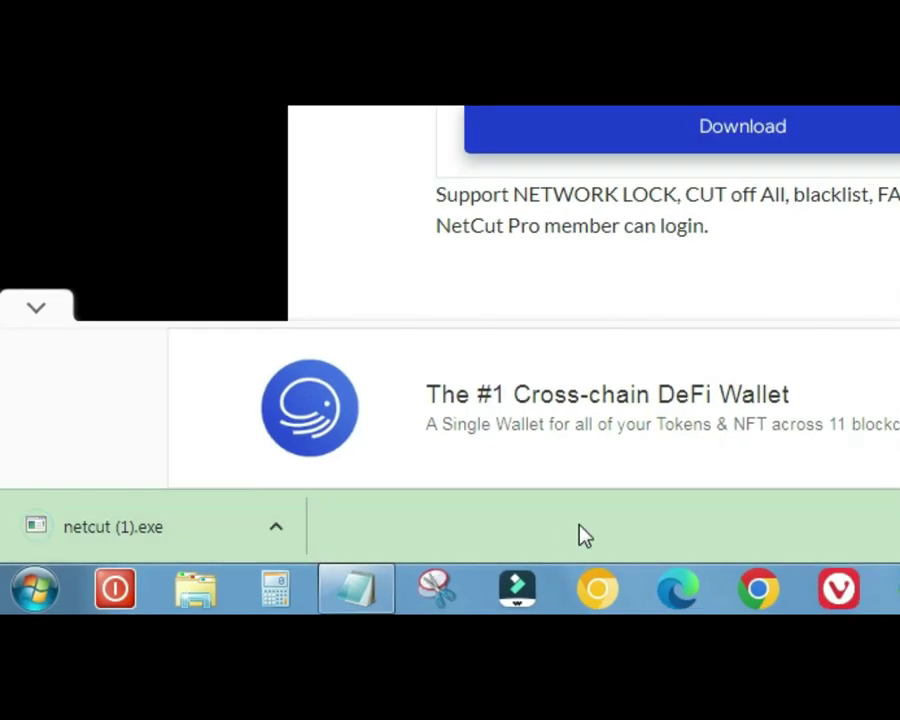
Open netcut (1).exe from Chrome's download bar
click(166, 546)
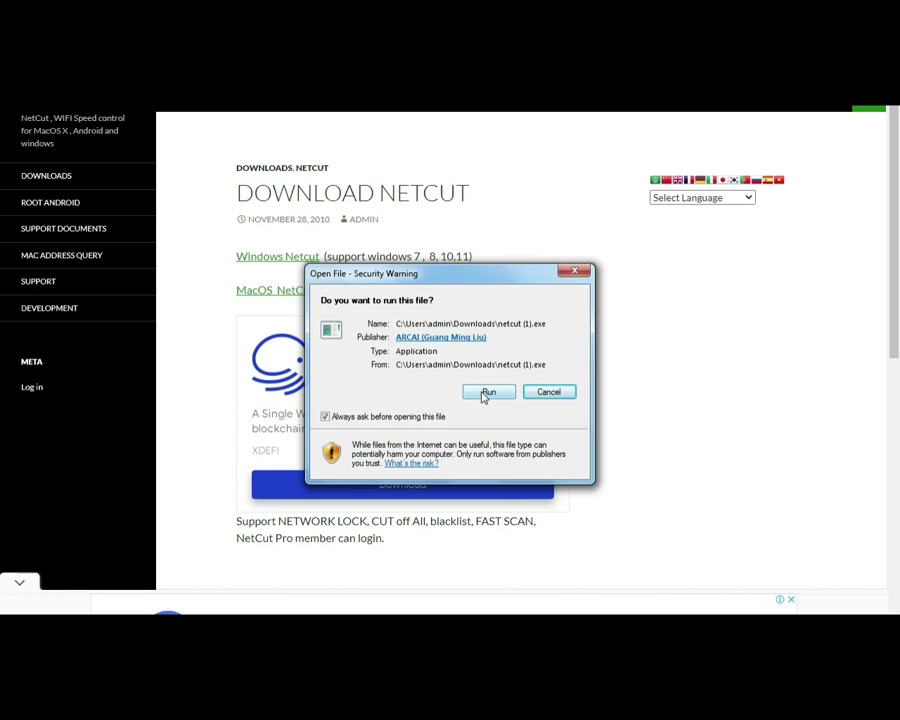
Run the installer, accept the licence agreement, and install NetCut 3.0.226 through to Finish
click(486, 393)
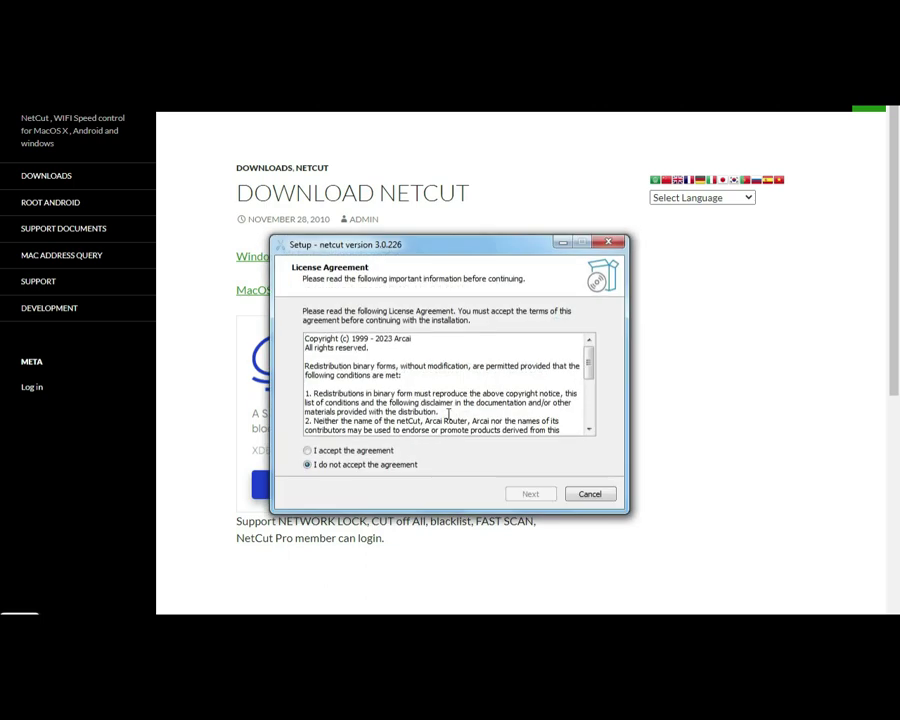
click(309, 451)
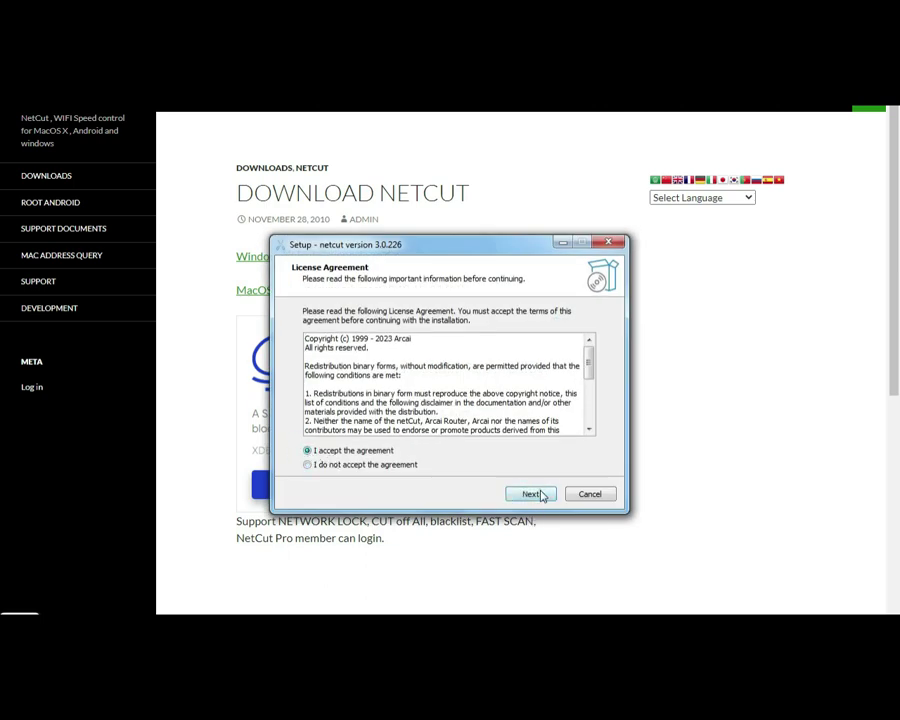
click(537, 494)
click(537, 494)
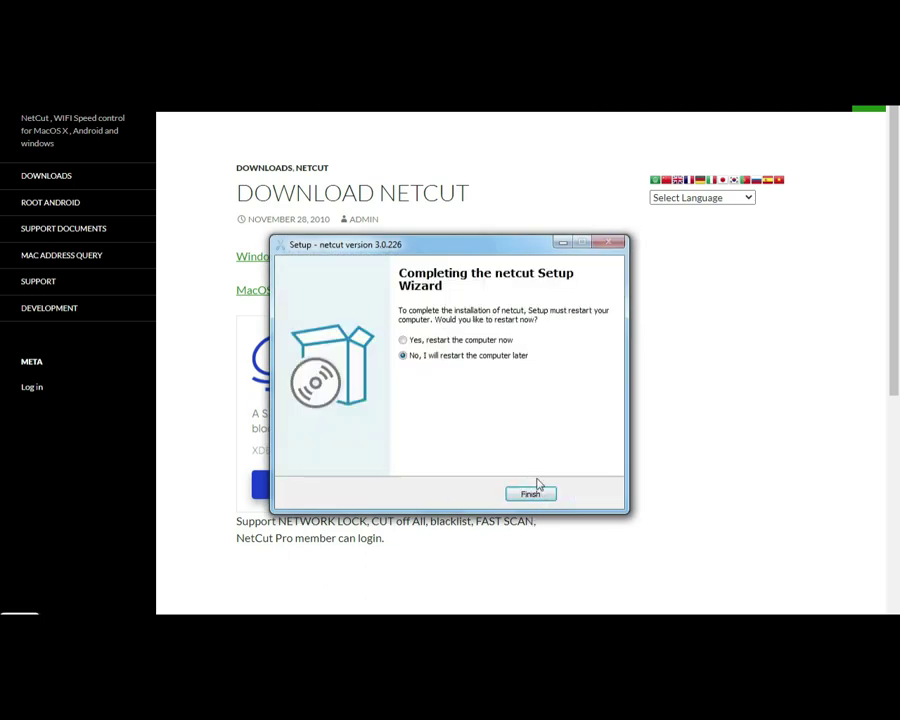
click(533, 498)
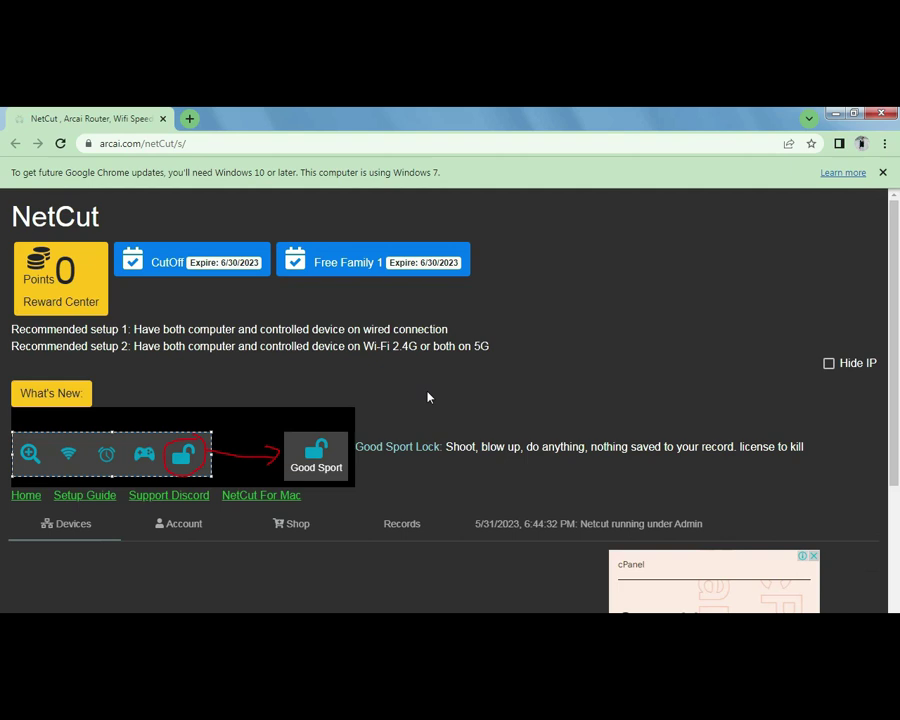
Scroll the NetCut web panel down to the network user and trusted devices list
scroll(427, 397, down, 5)
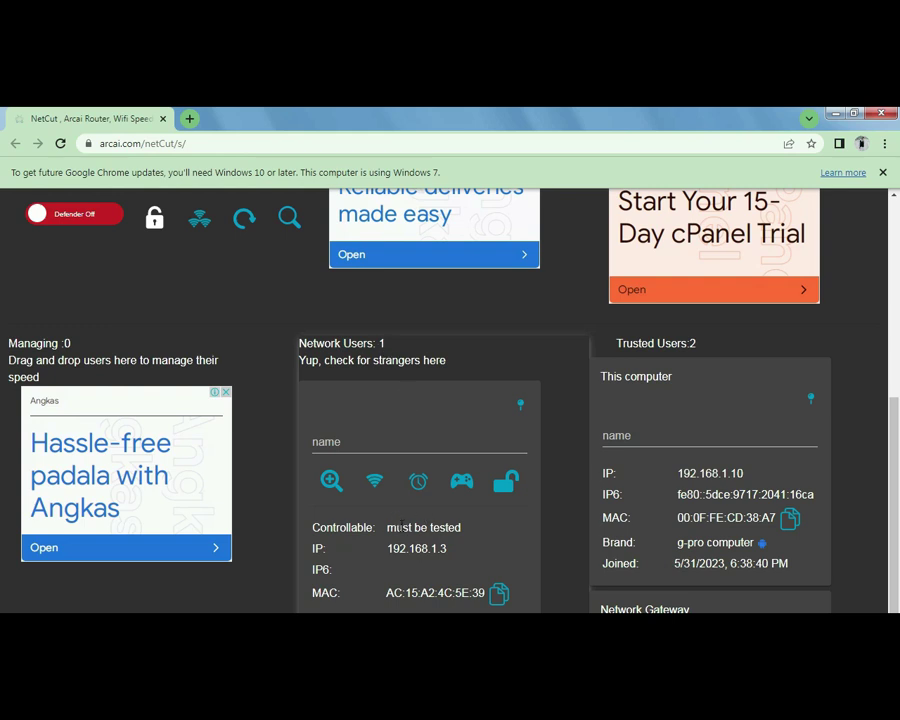
drag(390, 405, 396, 432)
Find the HONOR-X9a-5G card at 192.168.1.4 under Network Users and check its device name
scroll(428, 545, down, 3)
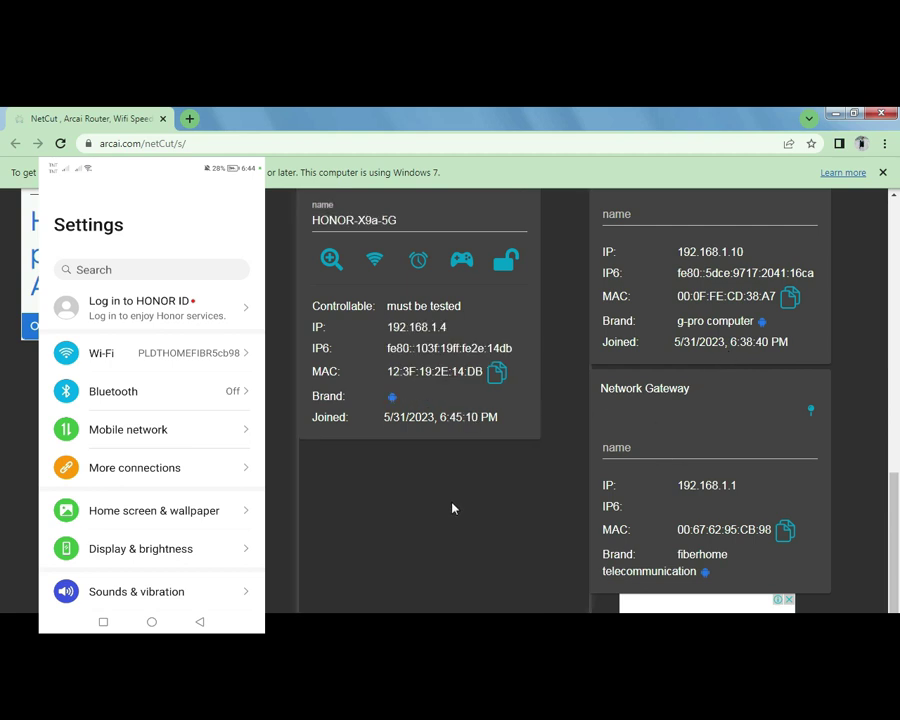
scroll(452, 506, up, 2)
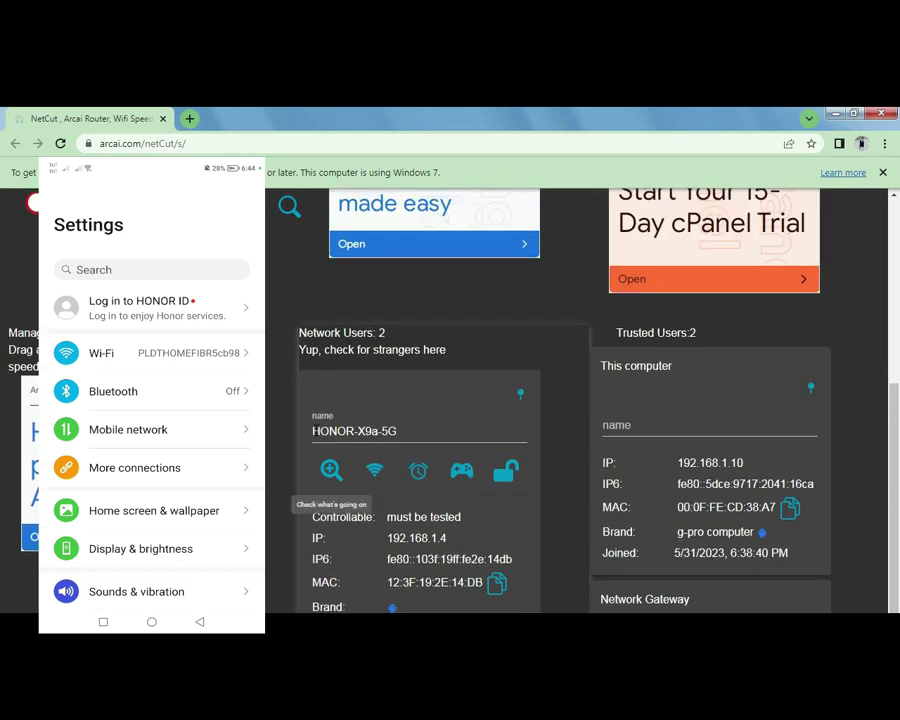
drag(311, 427, 405, 428)
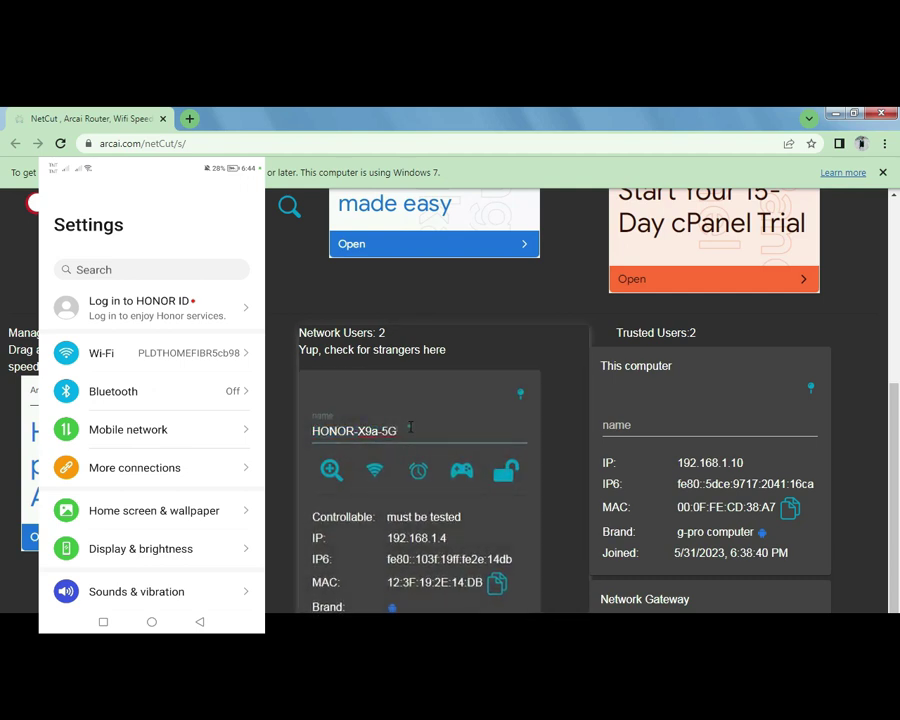
click(450, 568)
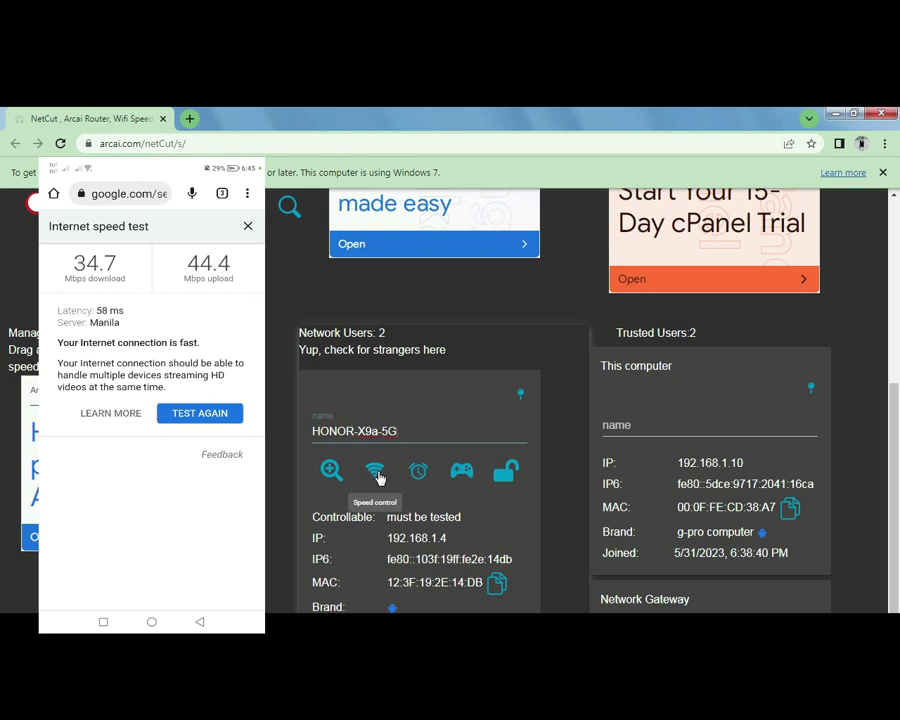
In HONOR-X9a-5G's Speed & Lag control, drag the MB speed slider down to 2 Mbits/sec
click(376, 472)
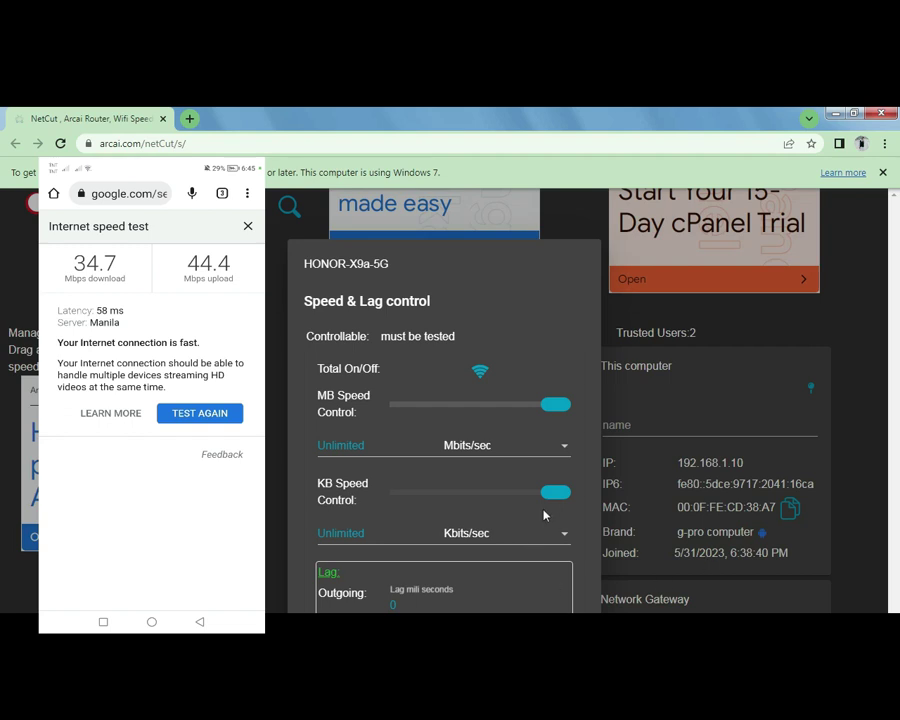
drag(555, 497, 579, 505)
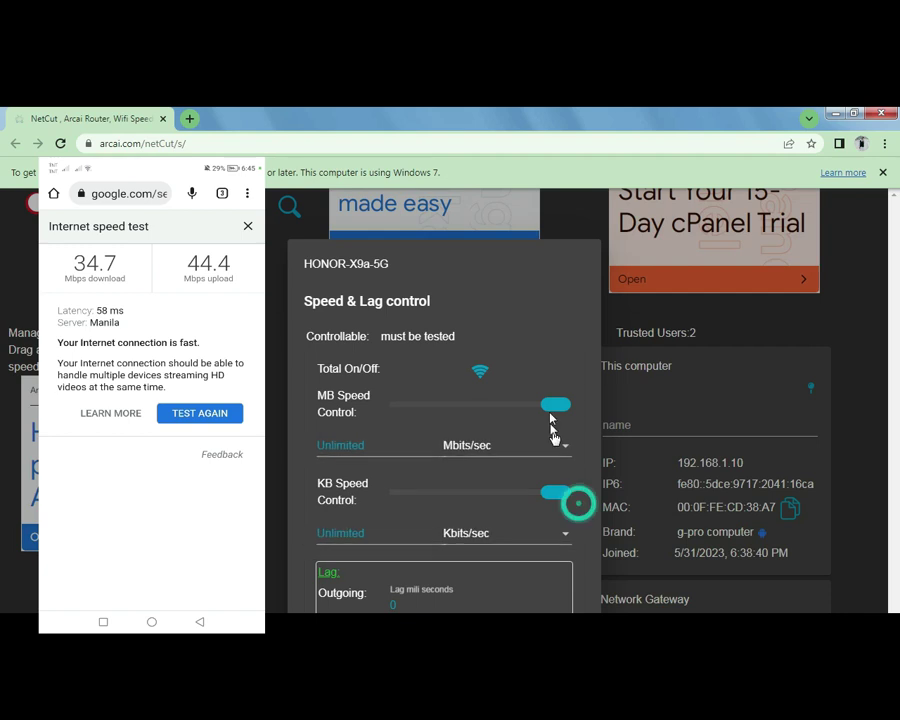
drag(561, 414, 546, 416)
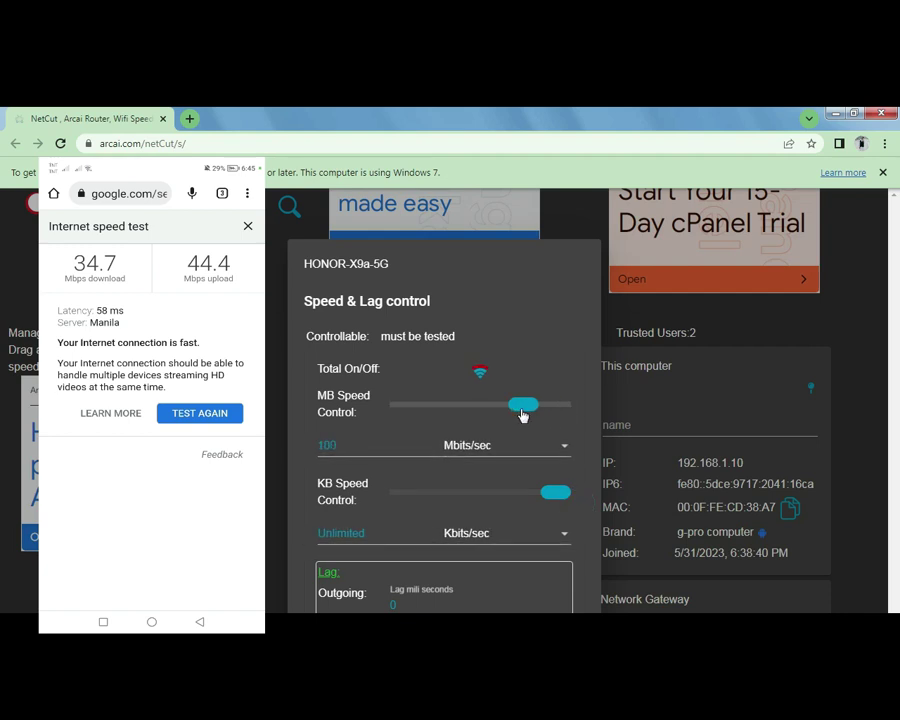
drag(522, 414, 410, 416)
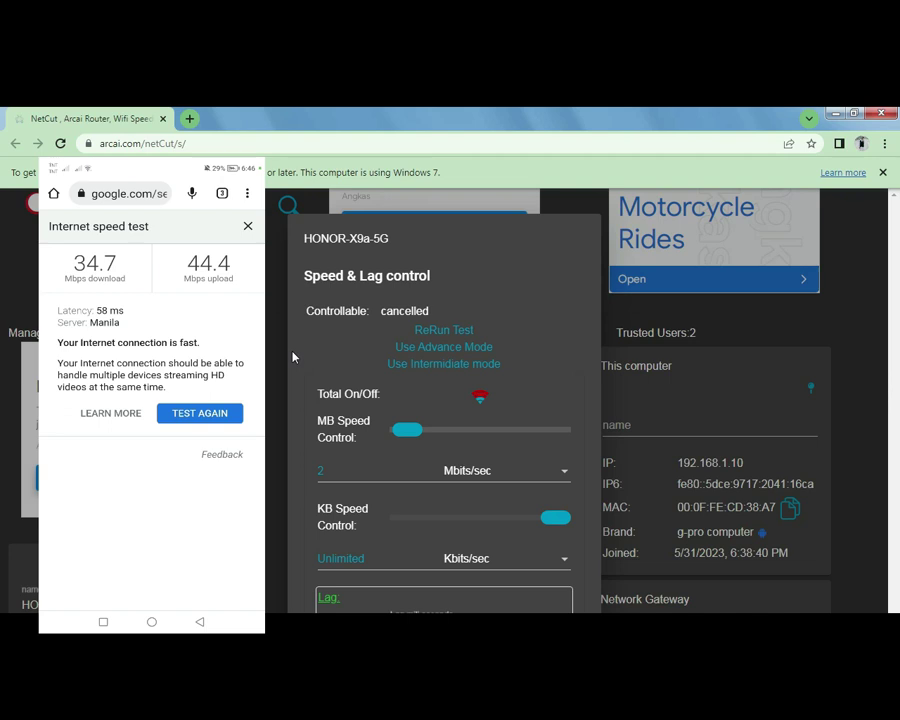
Rerun the phone's internet speed test to confirm the 2 Mbps cap
click(293, 357)
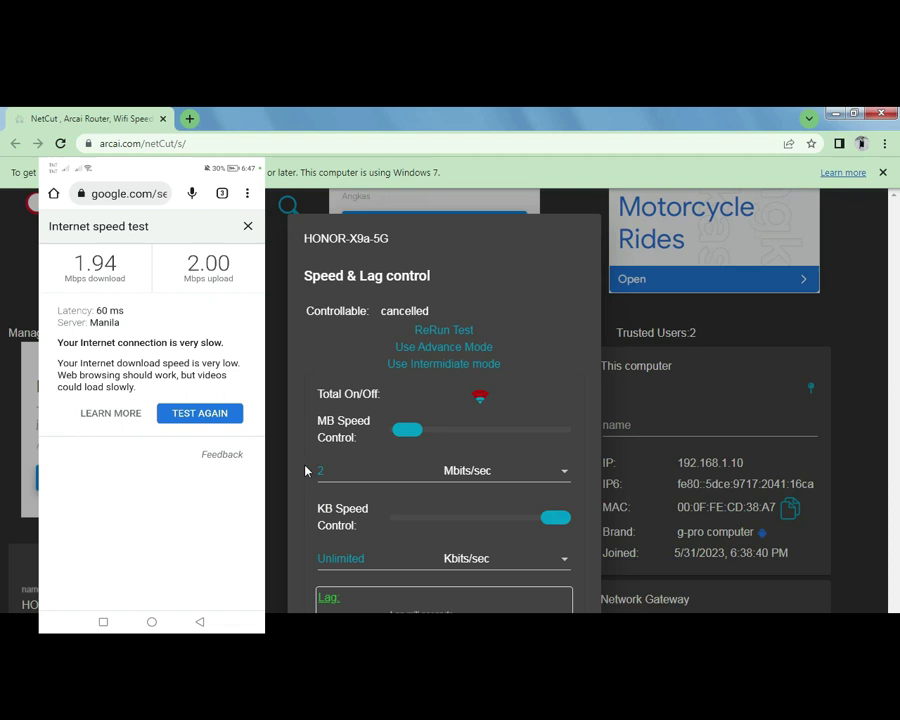
Drag HONOR-X9a-5G's MB speed cap back to Unlimited and rerun the phone's speed test
click(520, 430)
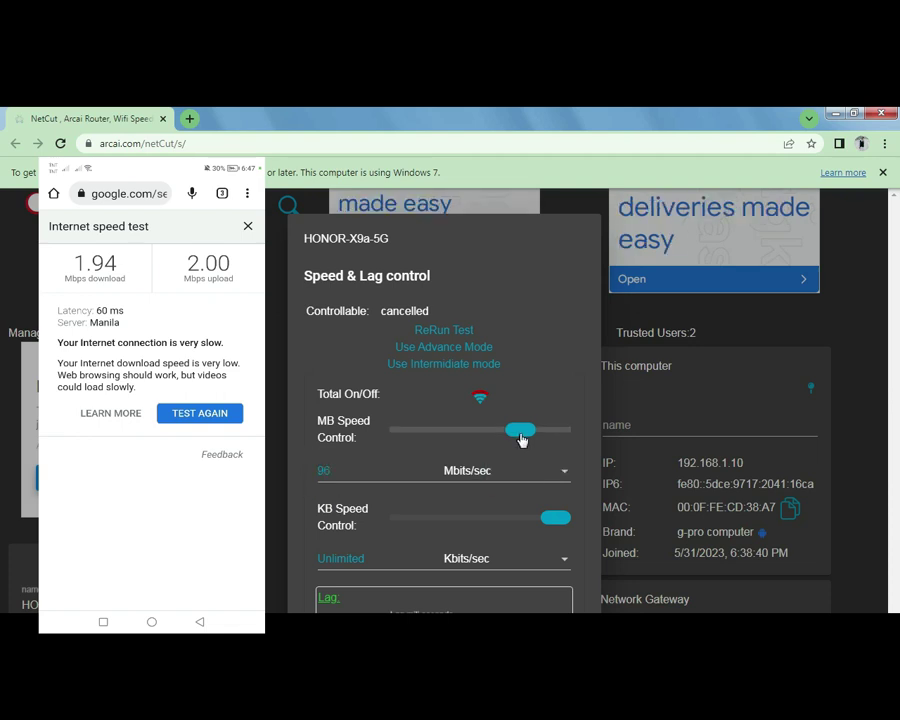
drag(521, 438, 569, 446)
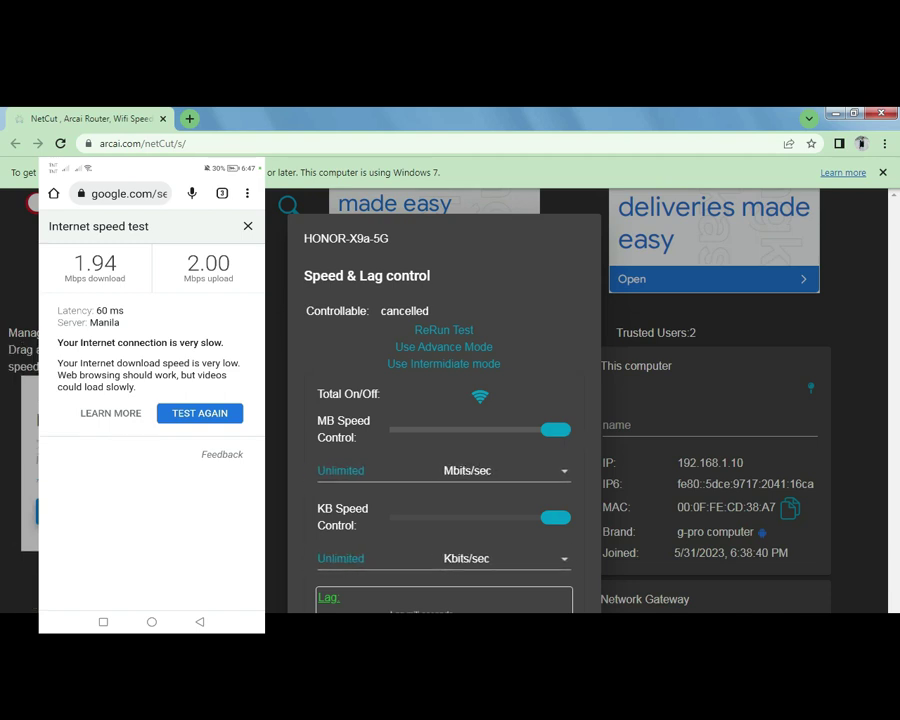
click(199, 413)
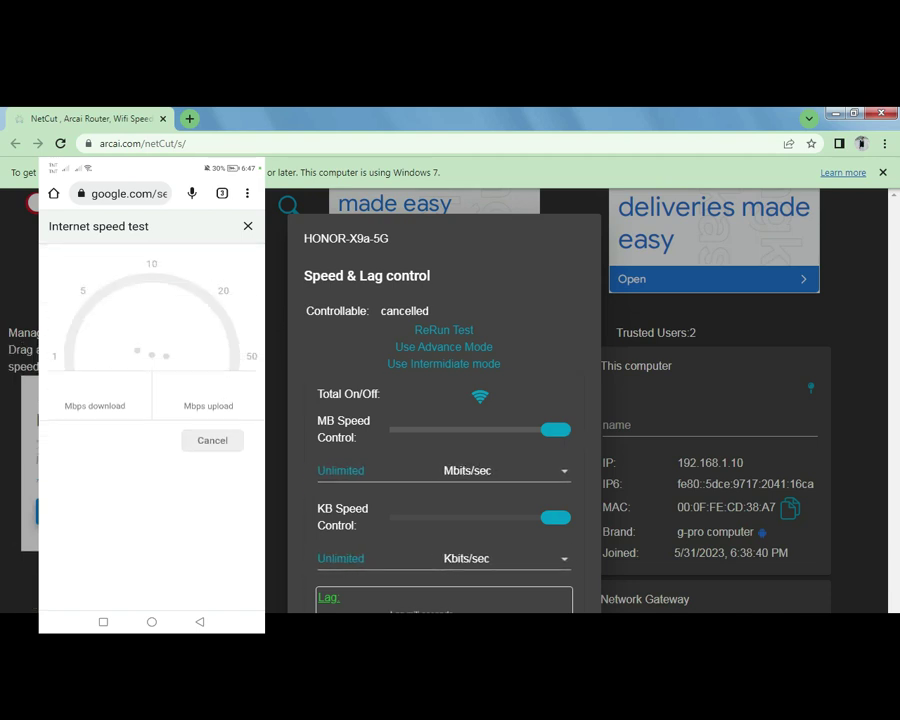